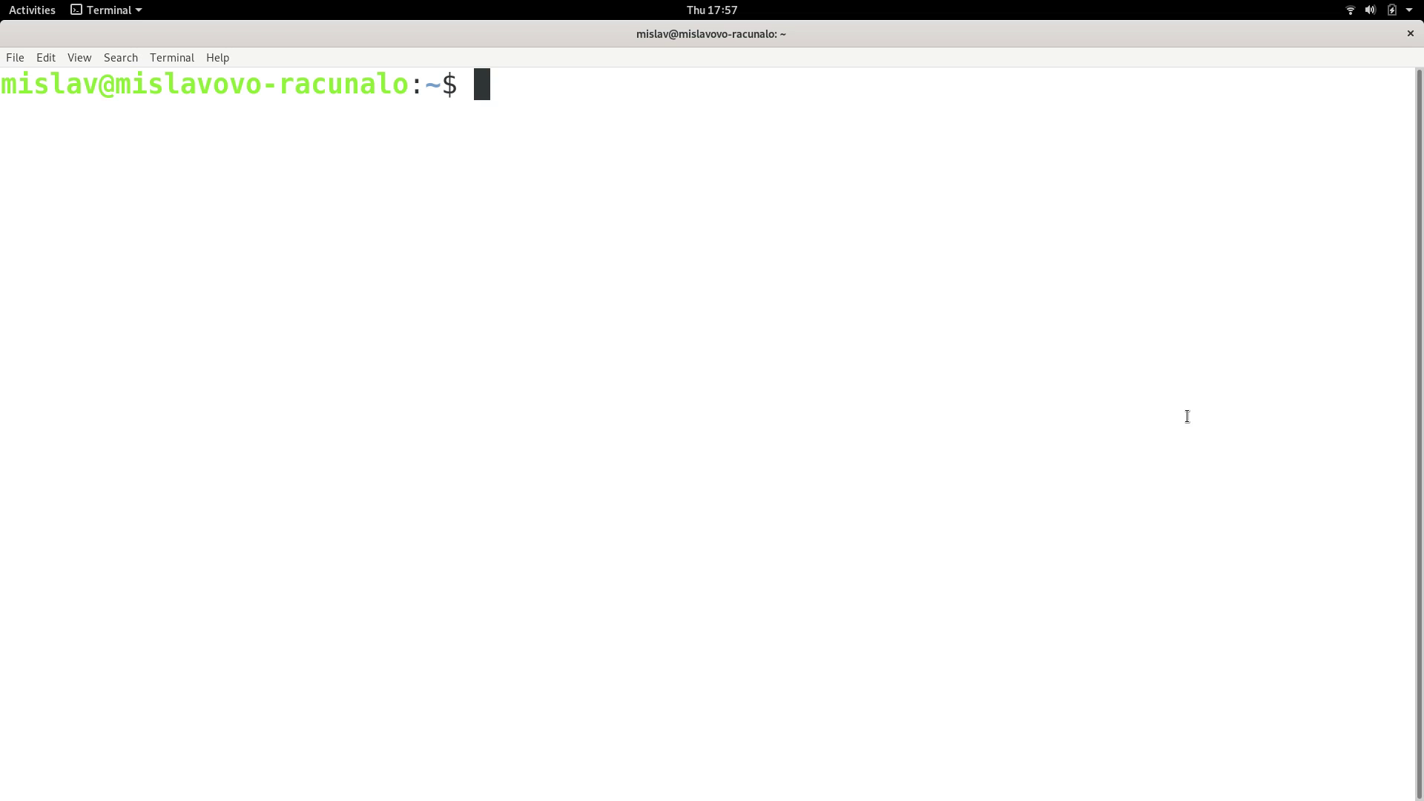
{"action": "type", "text": "jobs"}
Step: Run jobs and highlight the running mendeleydesktop job's command text
{"action": "key", "text": "Return"}
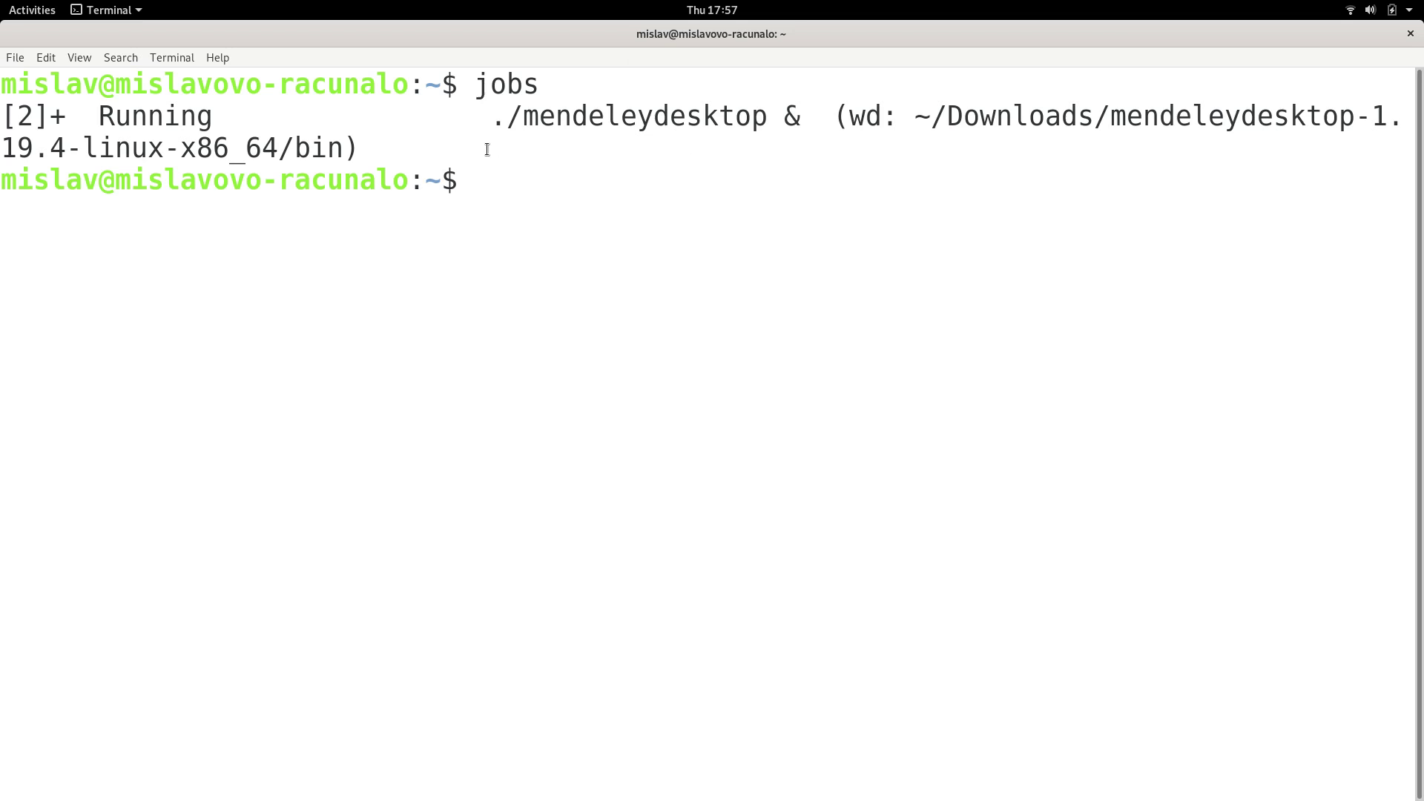
{"action": "left_click_drag", "start_coordinate": [449, 125], "coordinate": [890, 123]}
{"action": "left_click", "coordinate": [840, 178]}
{"action": "type", "text": "ls"}
Step: Run ls, cd and jobs, then highlight the still-running mendeleydesktop job lines
{"action": "key", "text": "Return"}
{"action": "type", "text": "c"}
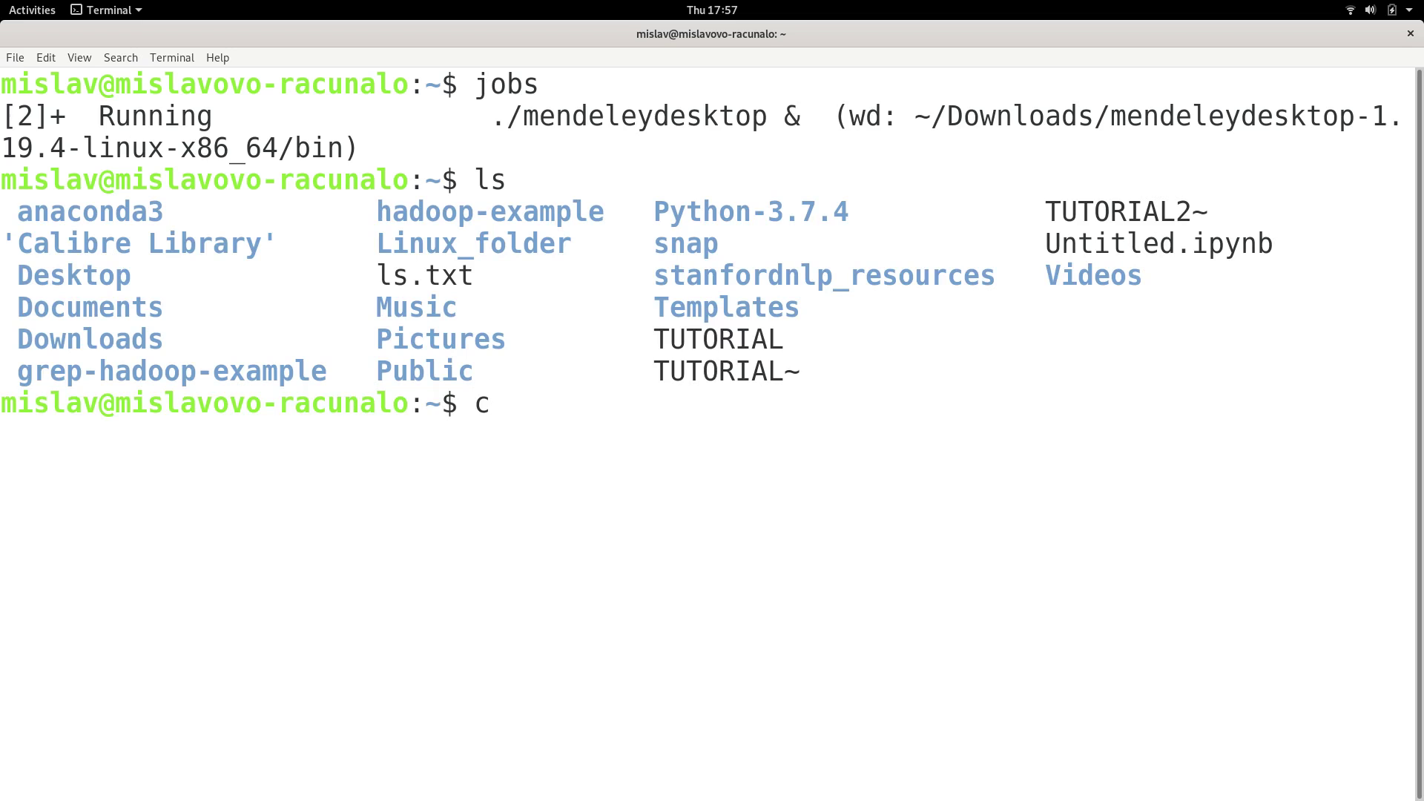
{"action": "type", "text": "d"}
{"action": "key", "text": "Return"}
{"action": "type", "text": "jobs"}
{"action": "key", "text": "Return"}
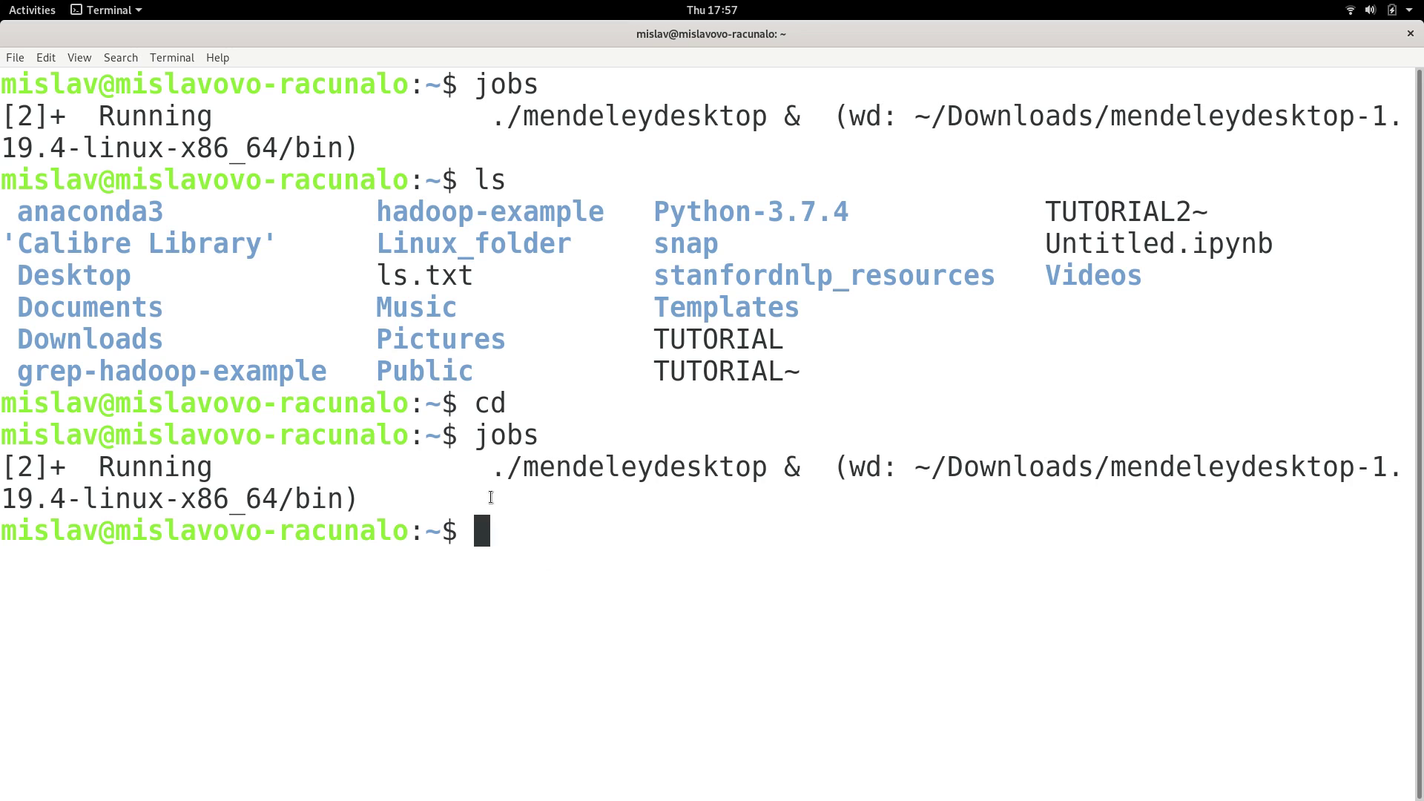
{"action": "left_click_drag", "start_coordinate": [467, 466], "coordinate": [890, 483]}
{"action": "left_click", "coordinate": [708, 608]}
{"action": "left_click_drag", "start_coordinate": [490, 468], "coordinate": [984, 467]}
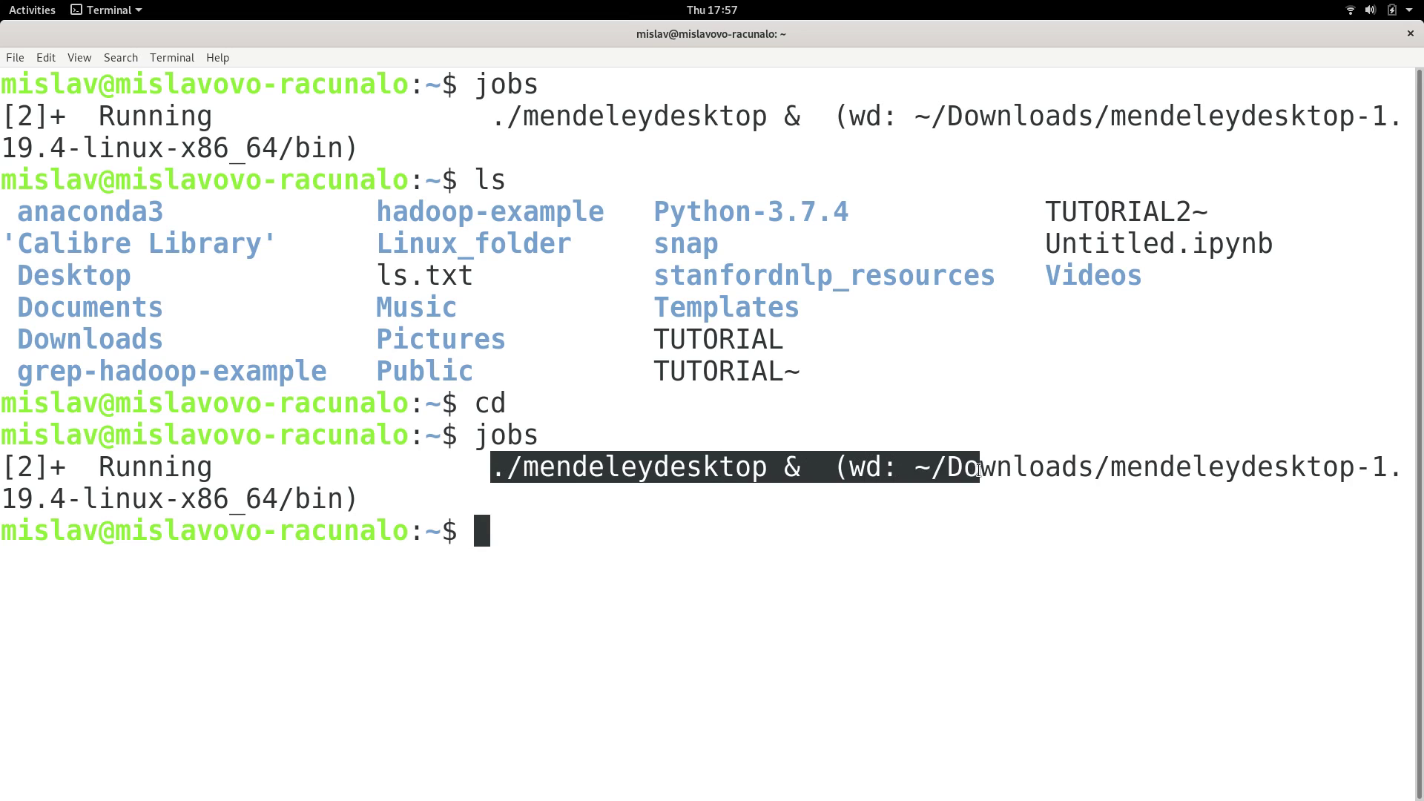
{"action": "left_click", "coordinate": [1047, 569]}
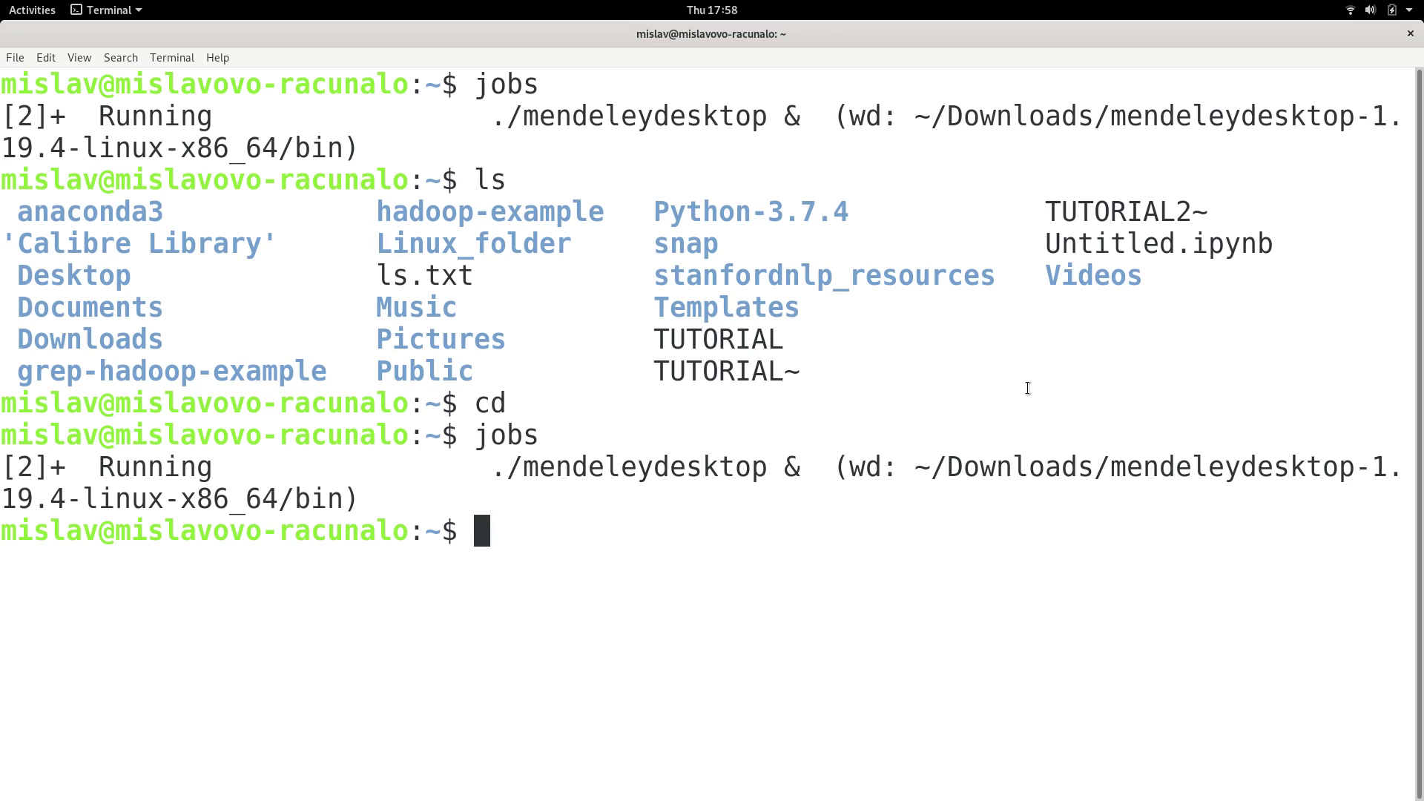
{"action": "double_click", "coordinate": [514, 442]}
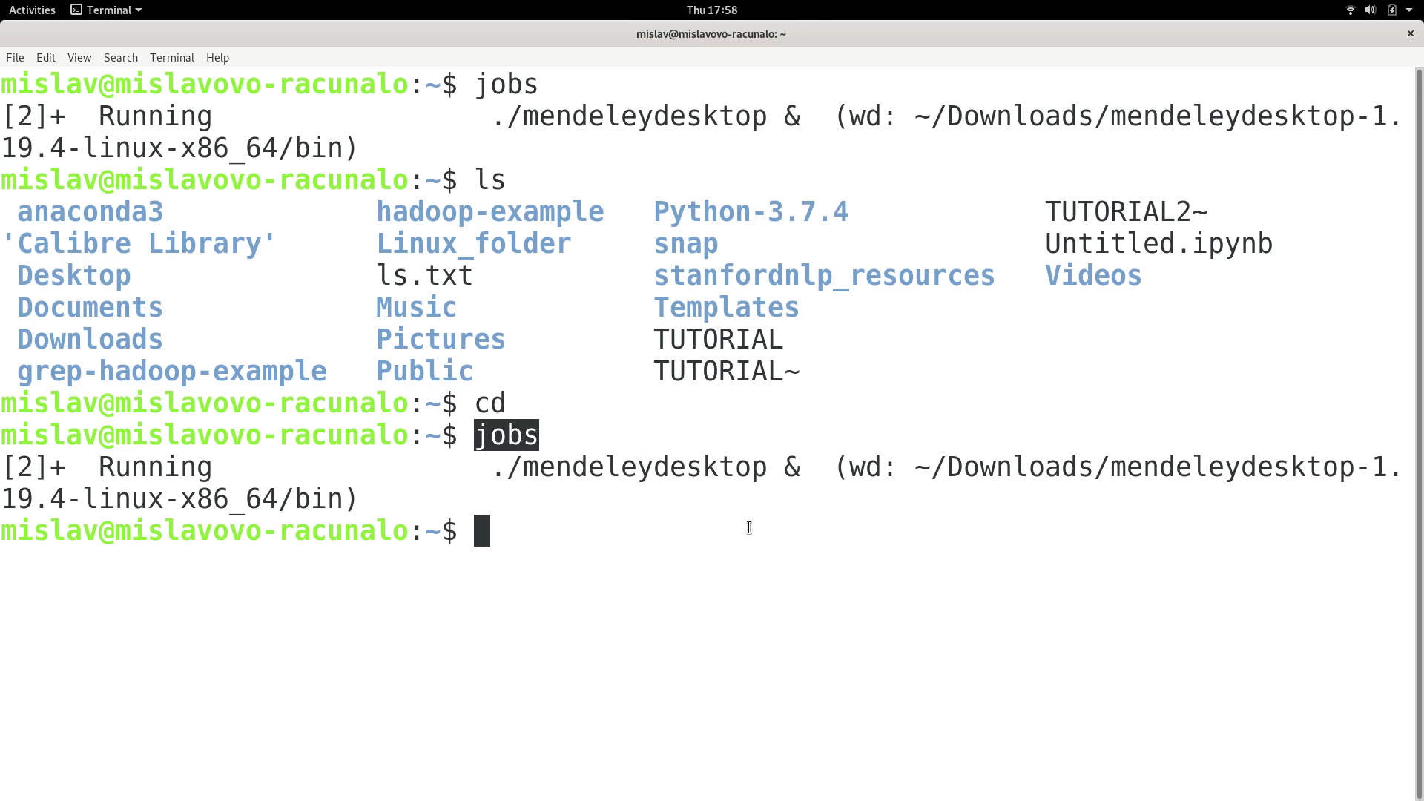
{"action": "left_click", "coordinate": [531, 438]}
{"action": "left_click_drag", "start_coordinate": [476, 434], "coordinate": [585, 473]}
{"action": "left_click", "coordinate": [598, 494]}
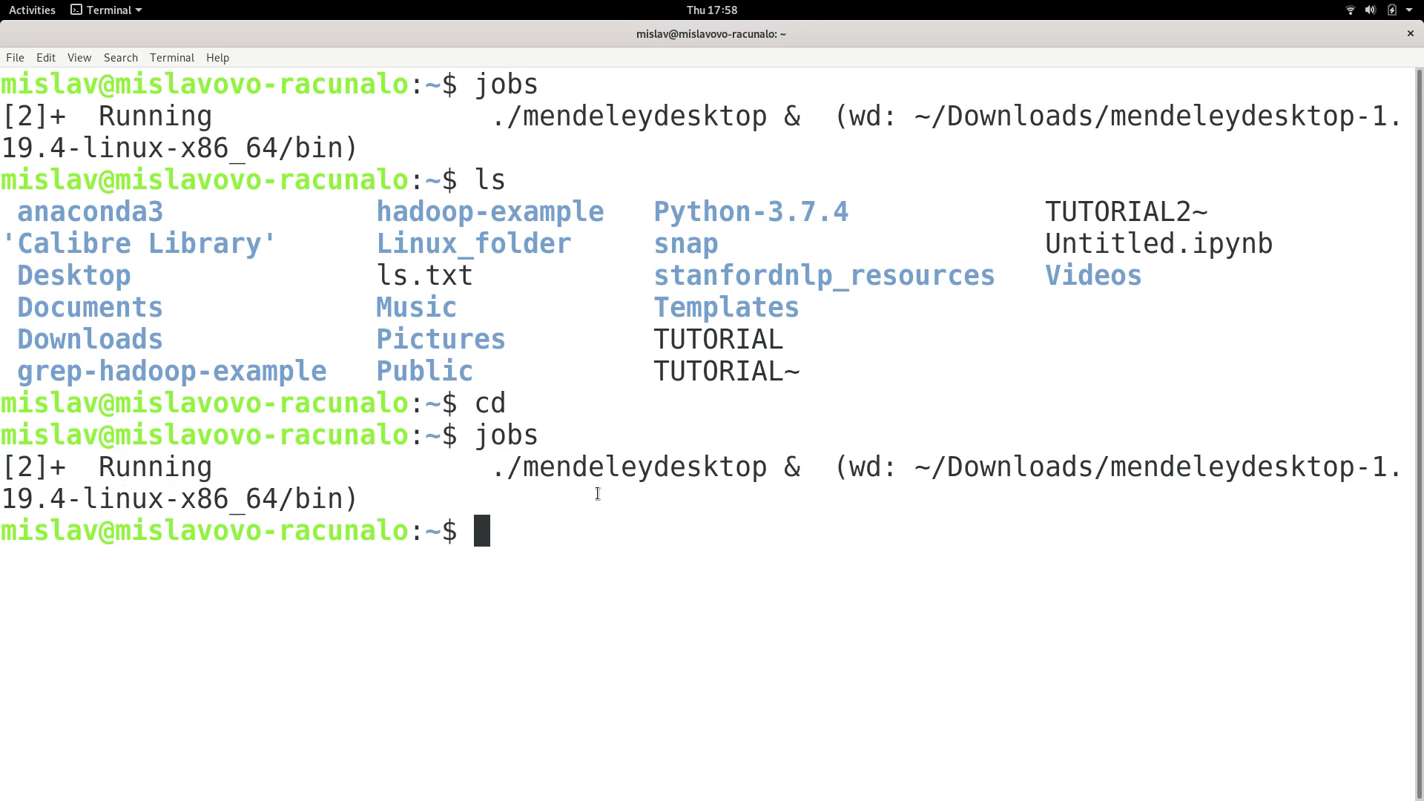
{"action": "left_click_drag", "start_coordinate": [288, 467], "coordinate": [449, 498]}
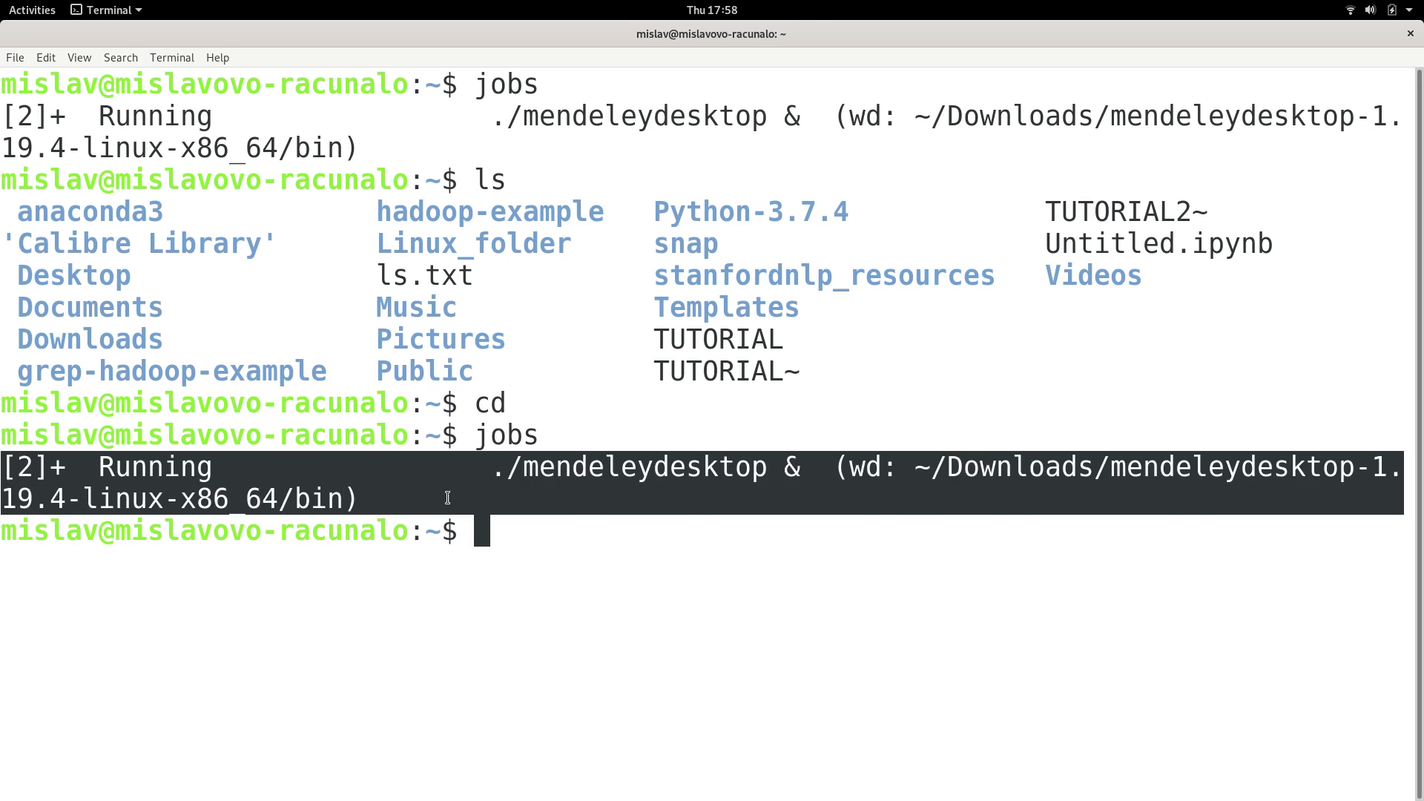
{"action": "left_click", "coordinate": [770, 441]}
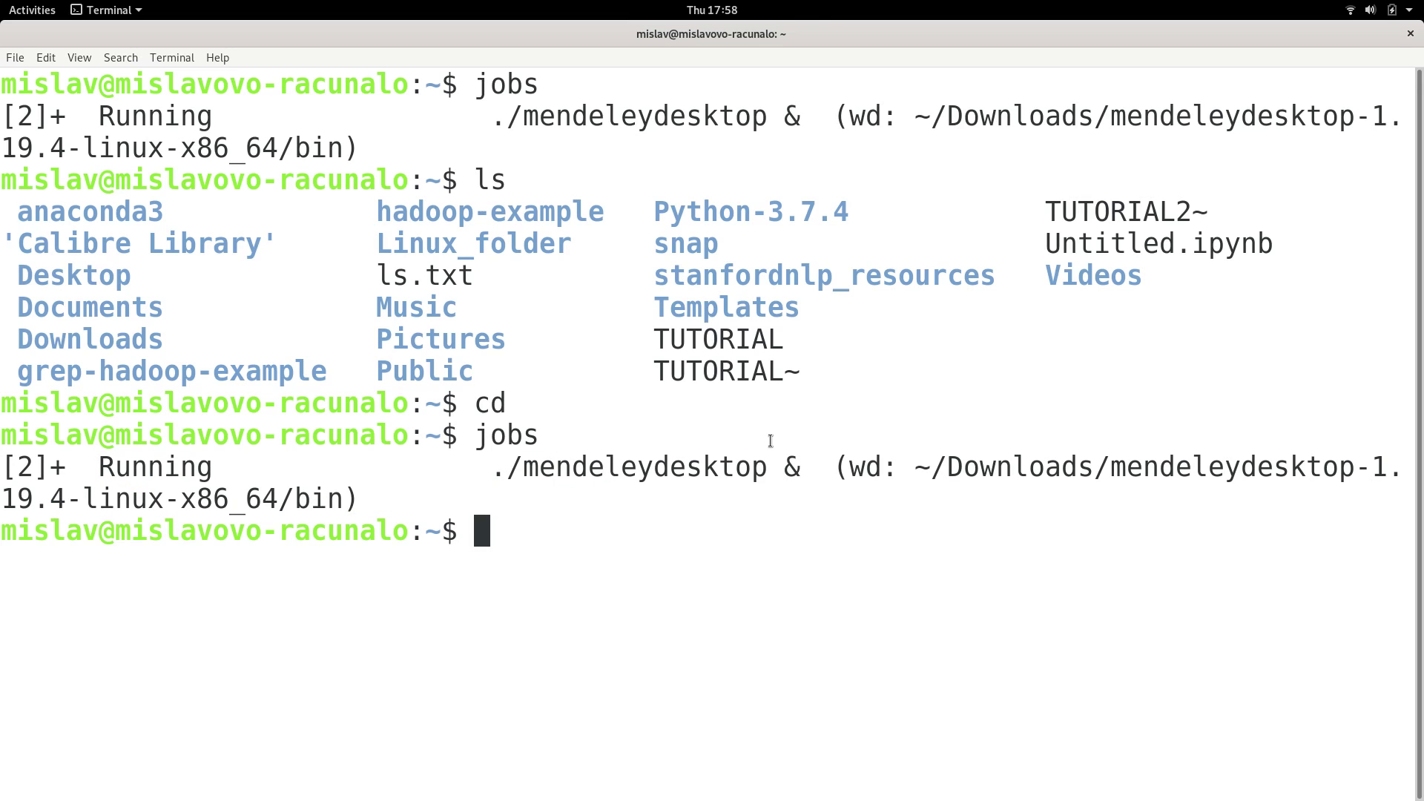